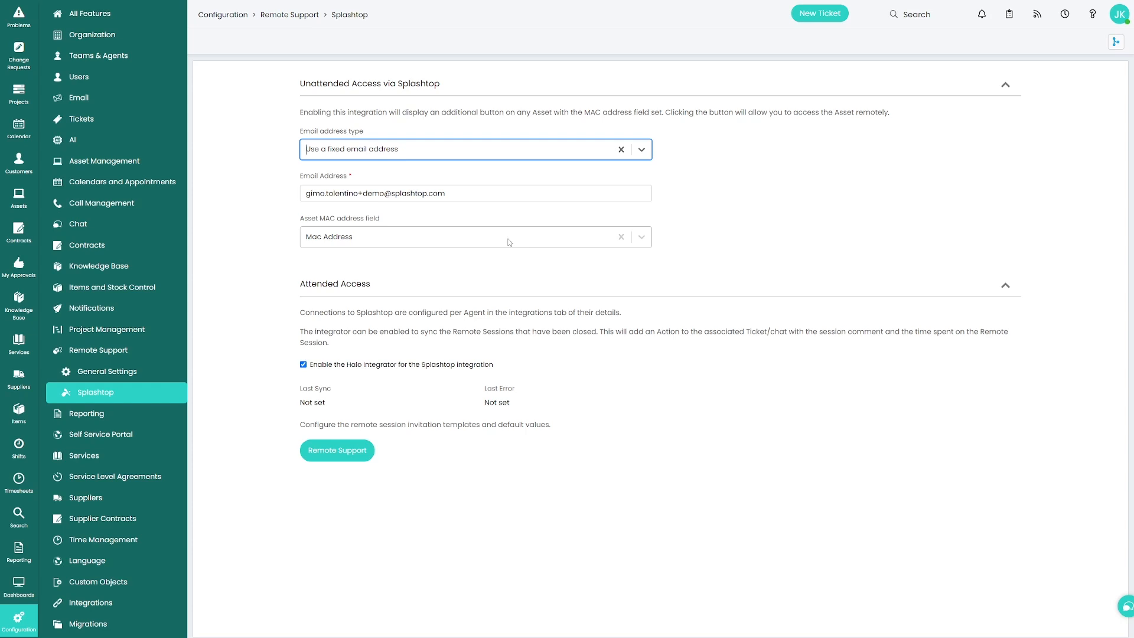
# Look through the options available for the Splashtop integration's Asset MAC address field.
pyautogui.click(641, 236)
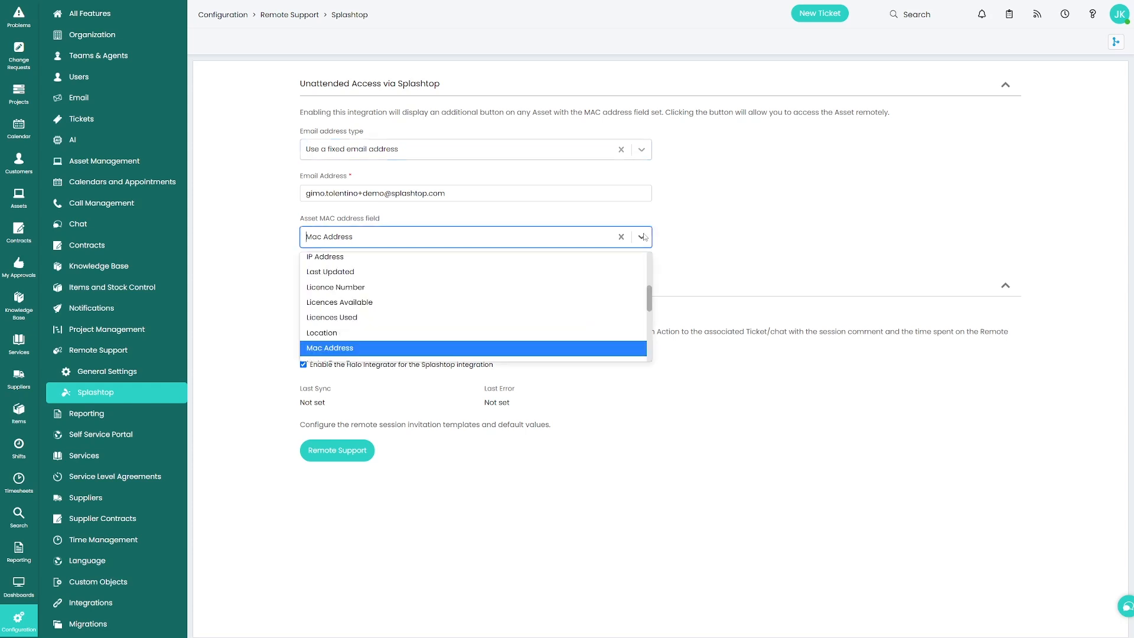
pyautogui.scroll(5, 615, 277)
pyautogui.scroll(-5, 615, 278)
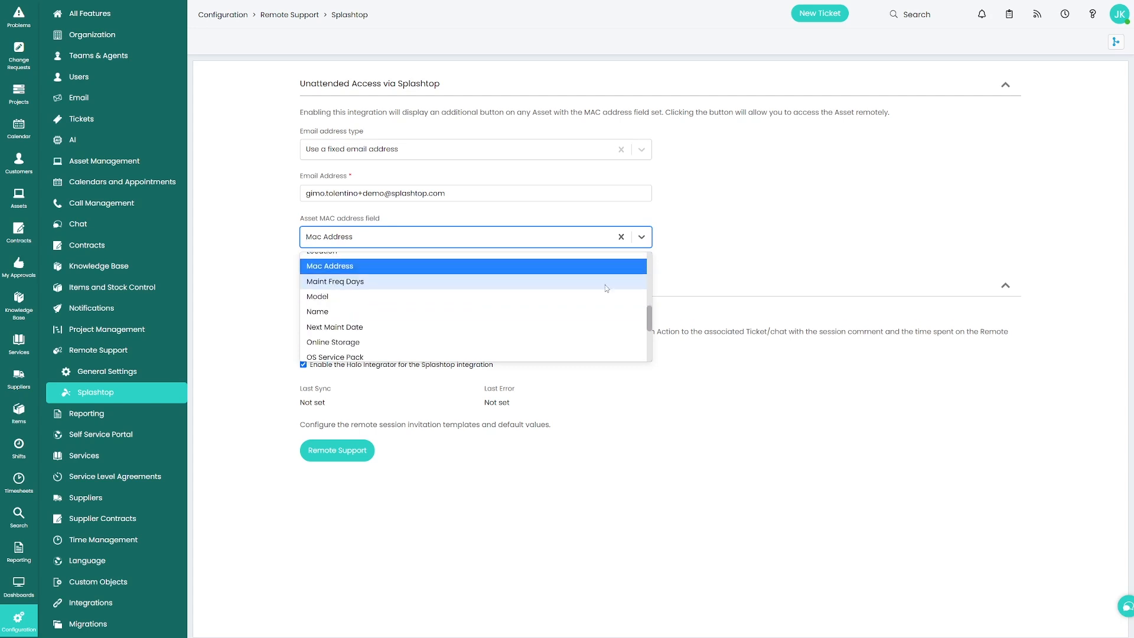
pyautogui.scroll(-2, 606, 288)
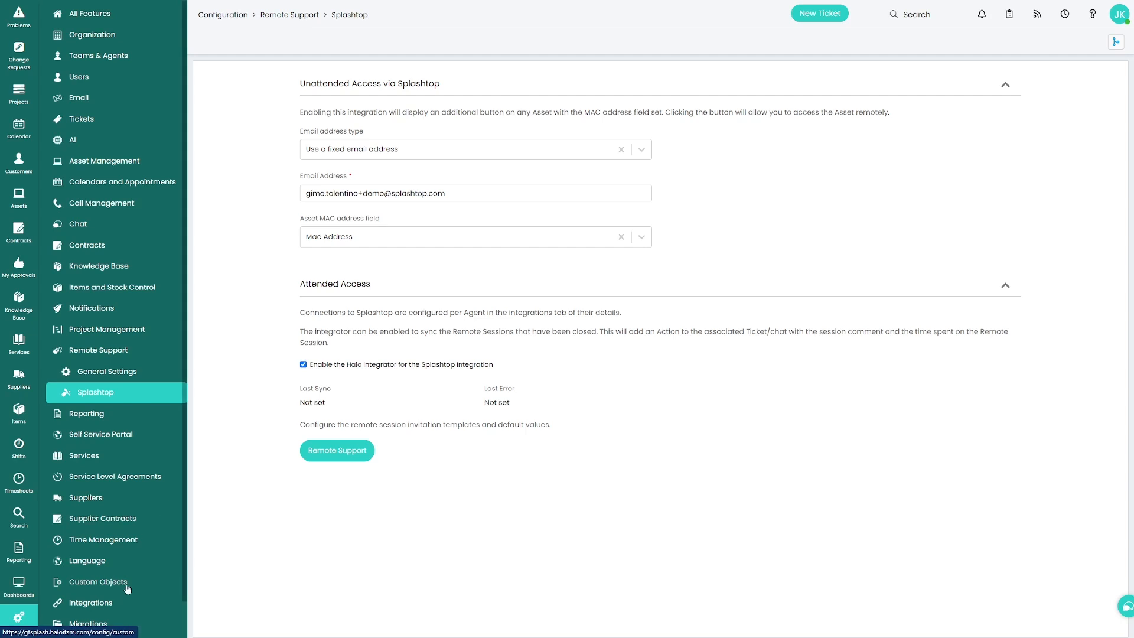
# Open the field list of the Workstation asset type in the Asset Management configuration.
pyautogui.click(97, 163)
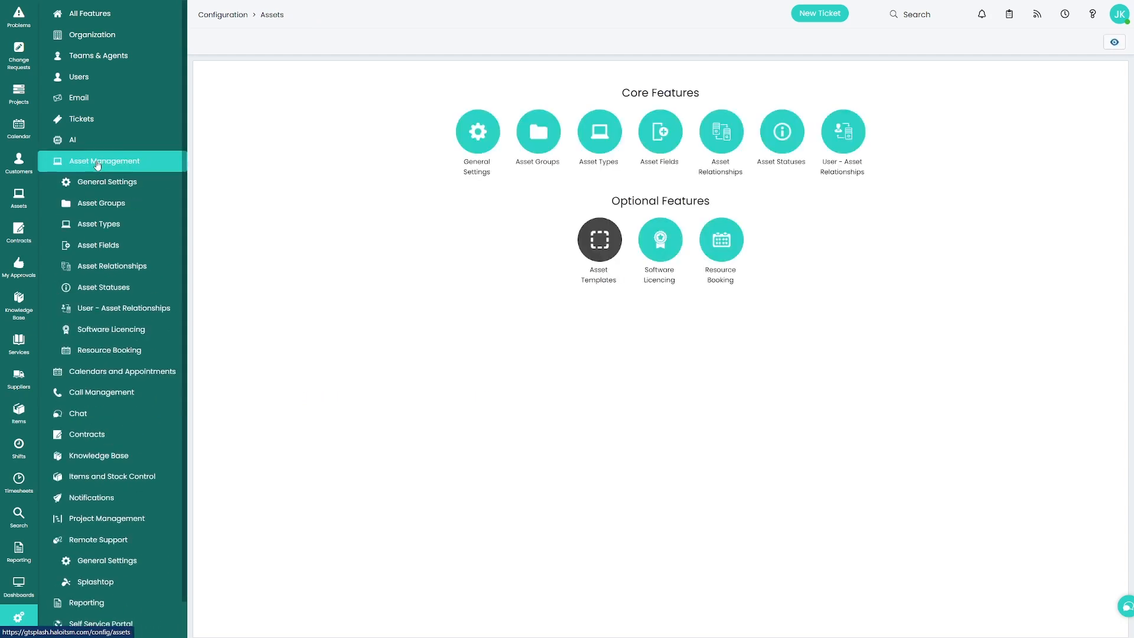
pyautogui.click(606, 135)
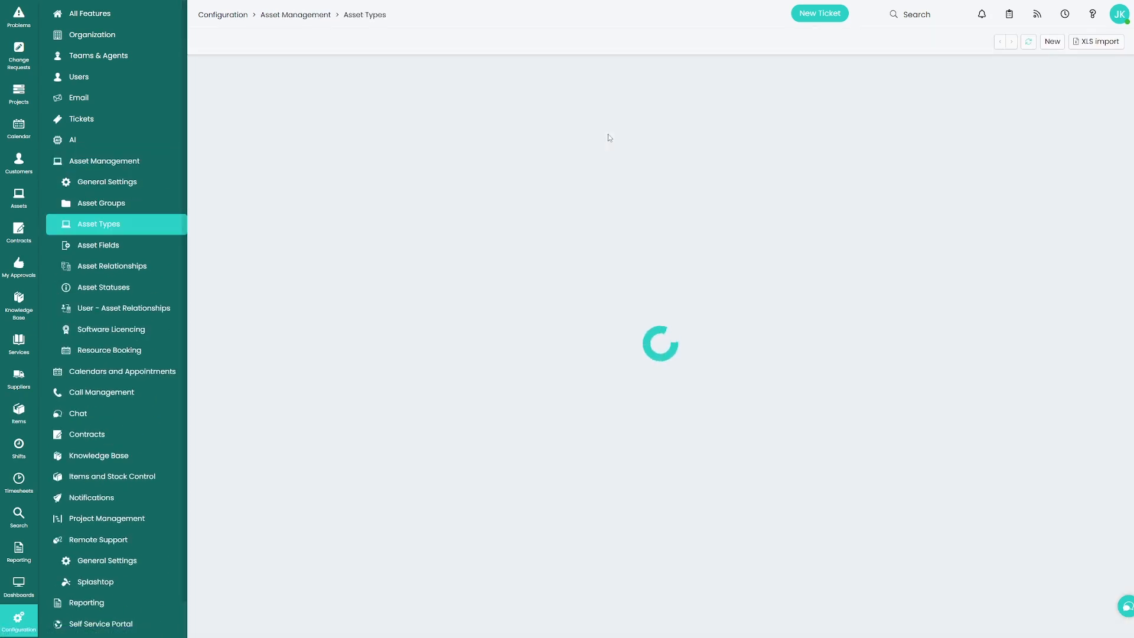
pyautogui.scroll(-1, 257, 603)
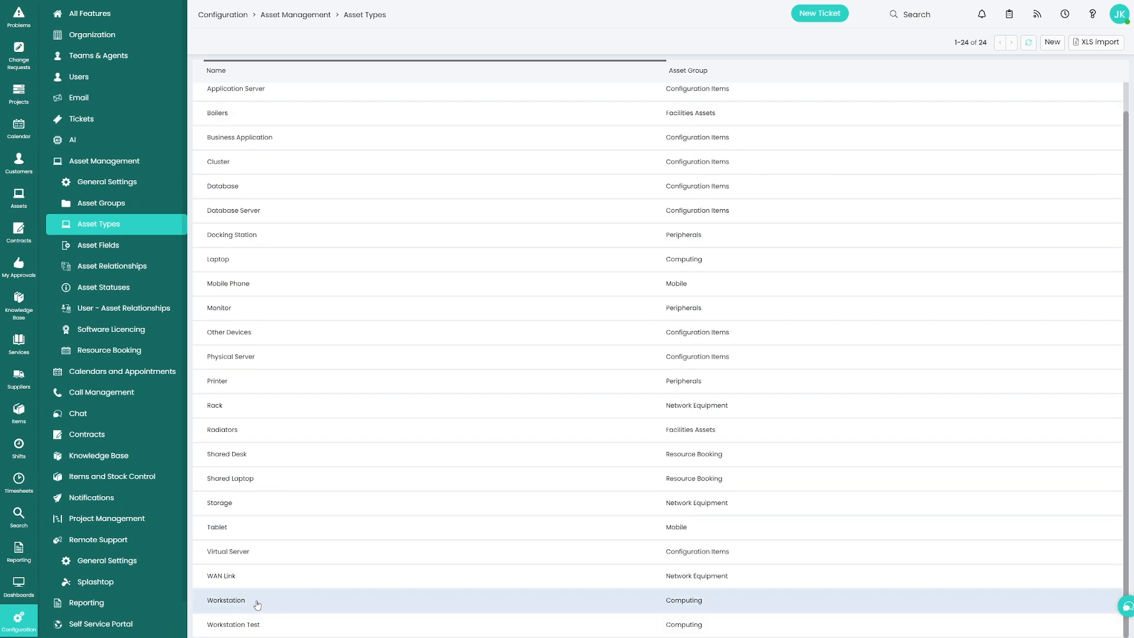
pyautogui.click(258, 601)
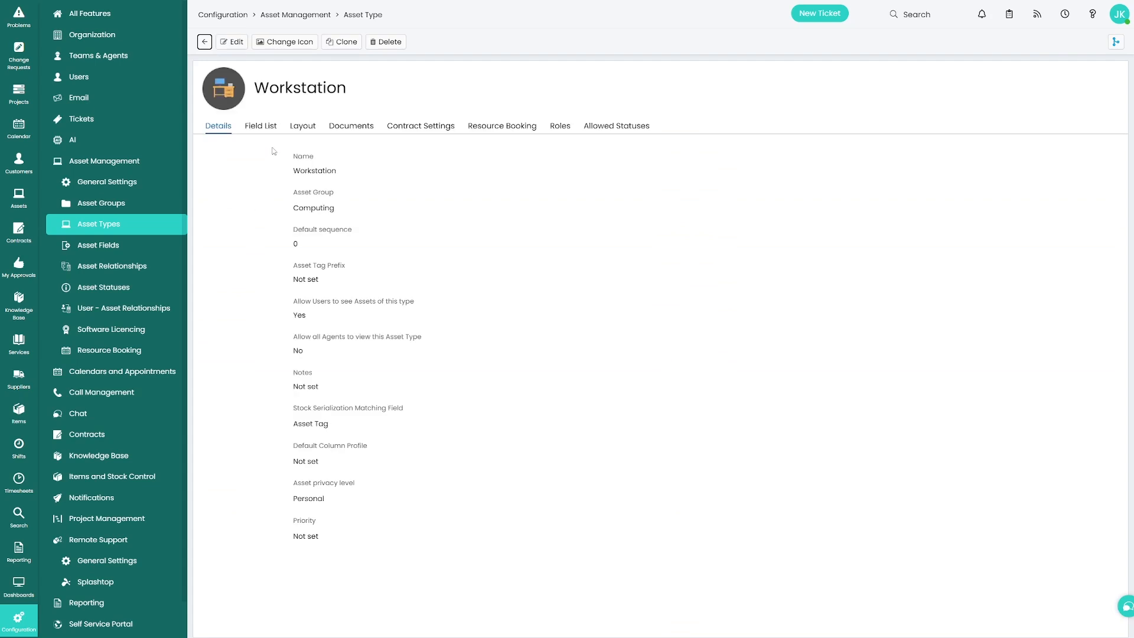
pyautogui.click(264, 129)
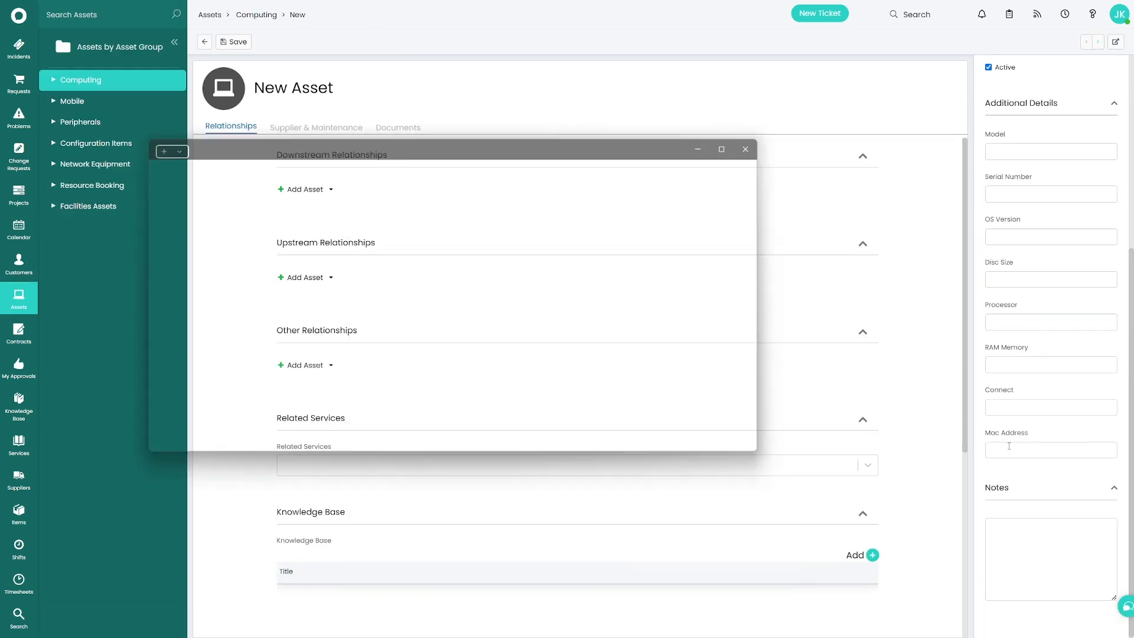
# Enter the ipconfig command in Command Prompt to look up the computer's MAC address for the new asset.
pyautogui.write('ipcon')
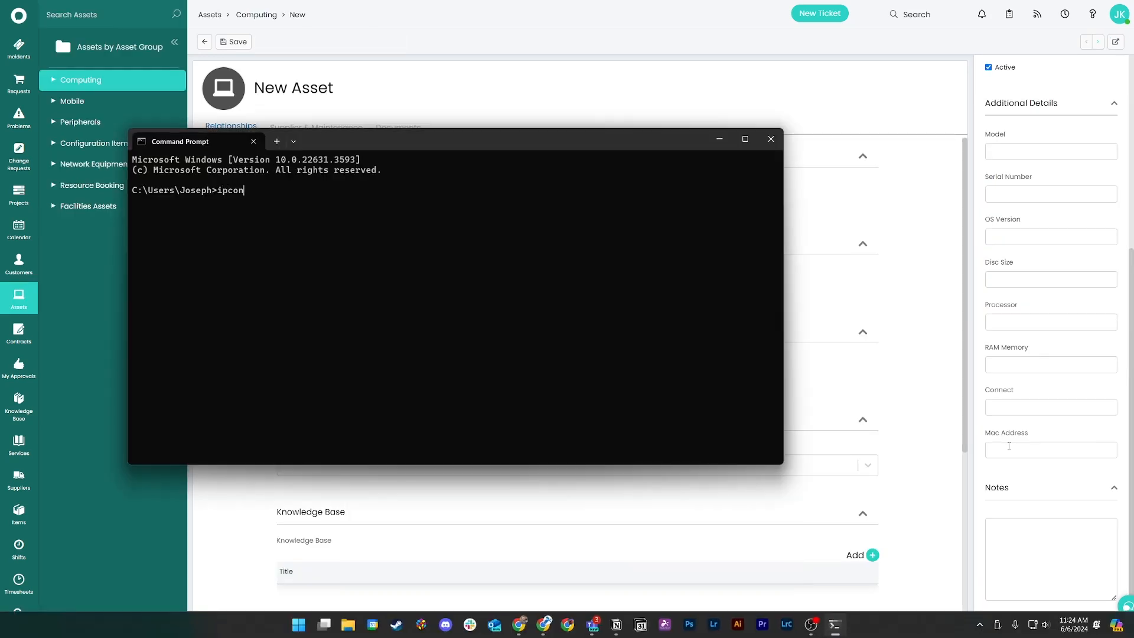
pyautogui.write('fig')
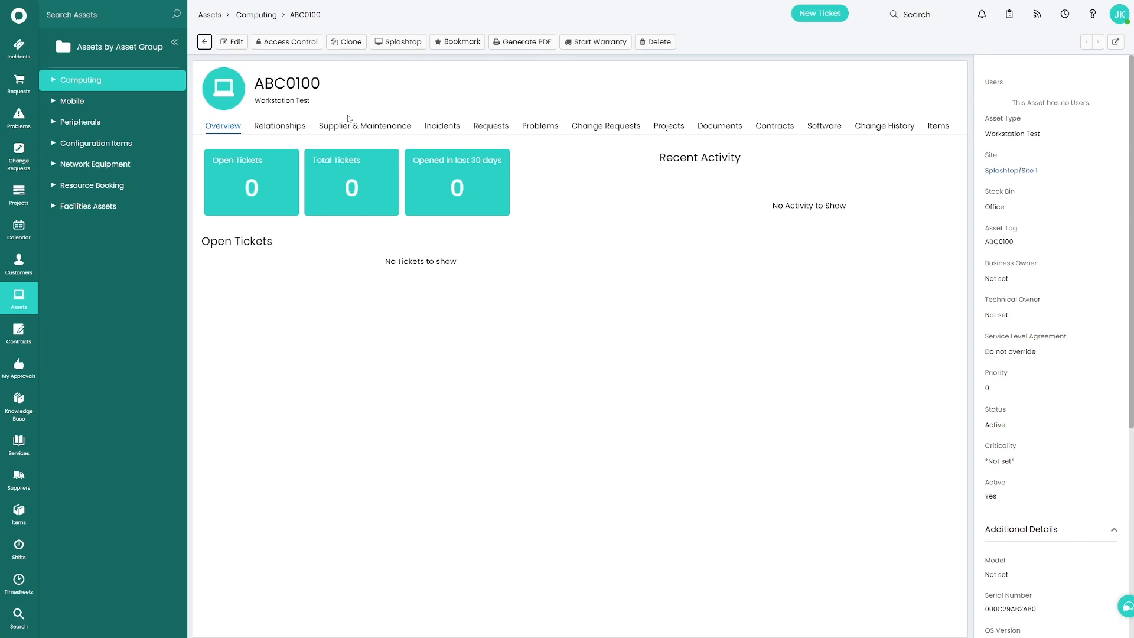
# Launch Splashtop Business from asset ABC0100 and close its login window.
pyautogui.click(399, 42)
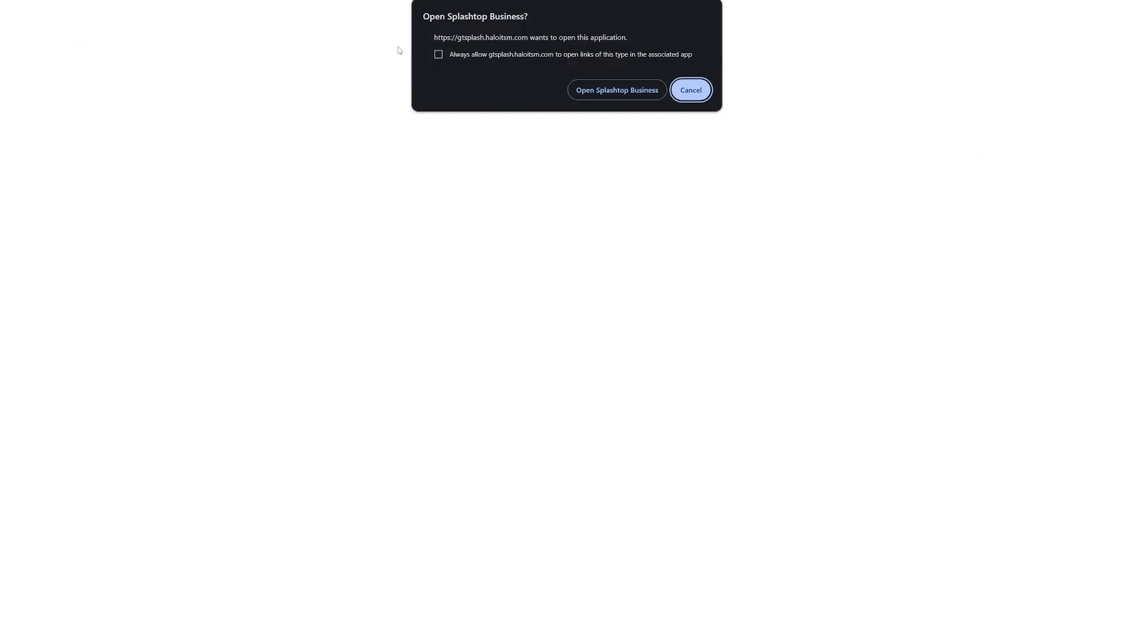
pyautogui.click(621, 94)
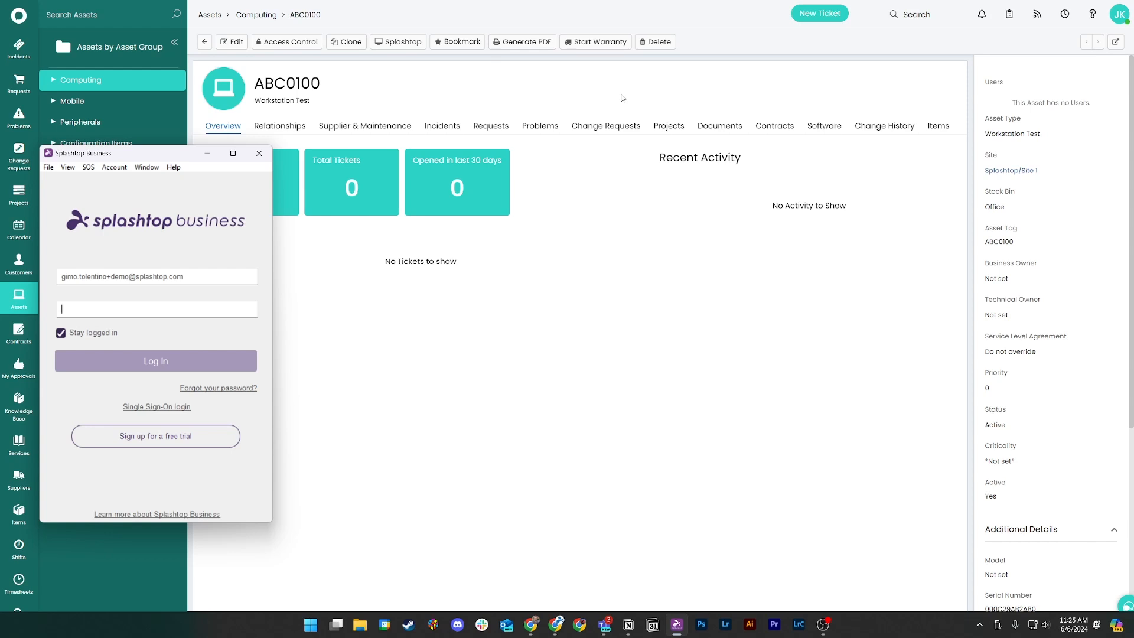
pyautogui.click(260, 153)
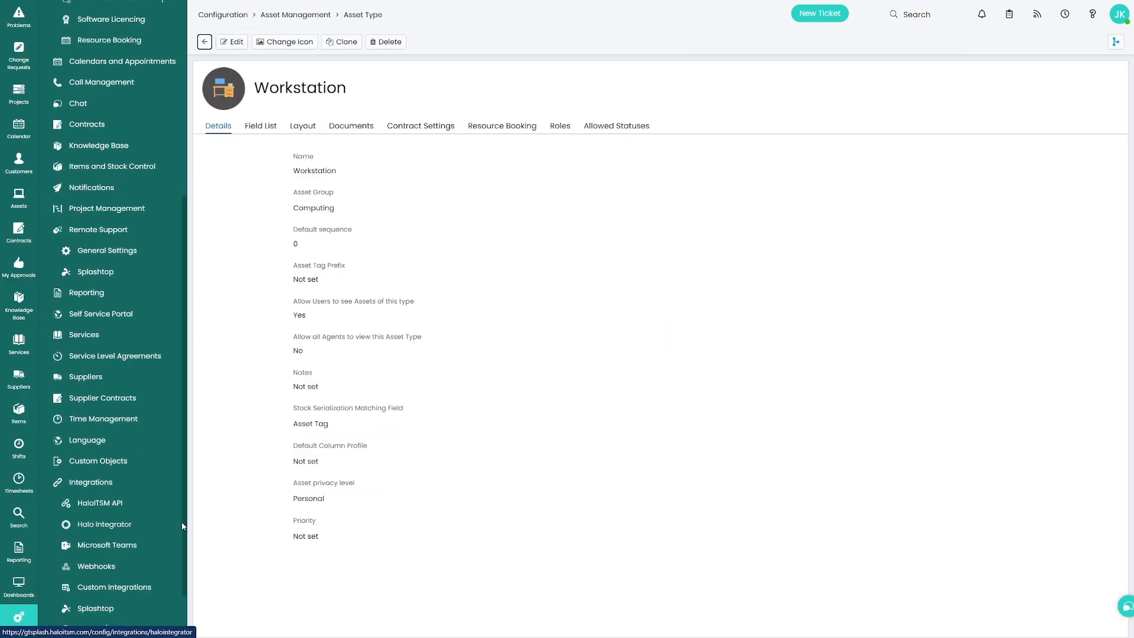
# Open the integration settings of the last agent listed under Teams & Agents.
pyautogui.scroll(10, 170, 531)
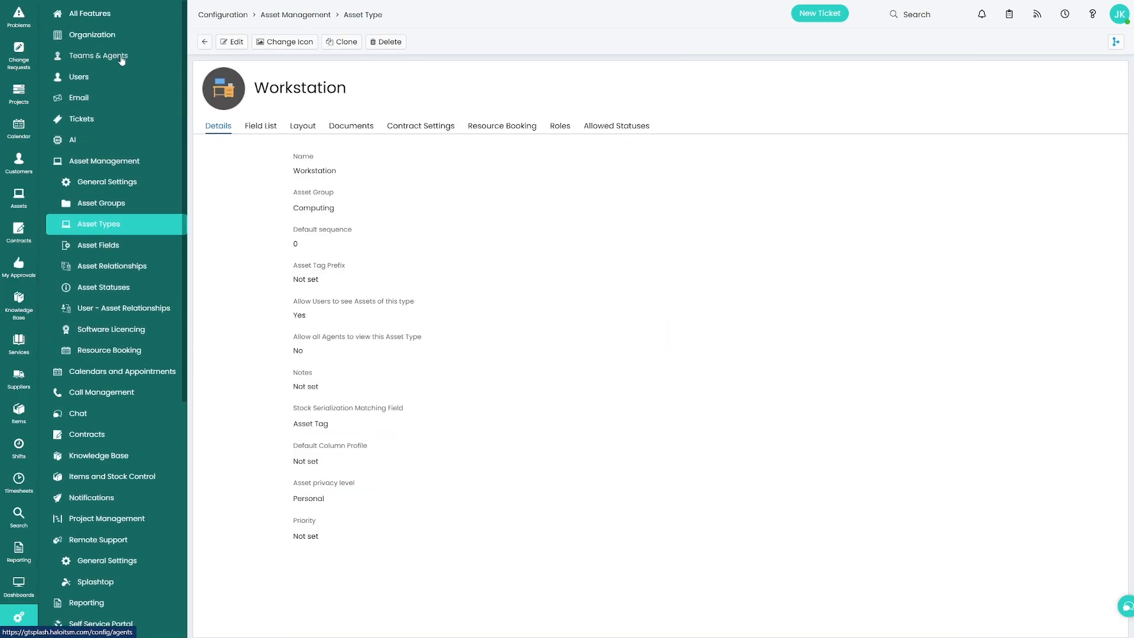
pyautogui.click(120, 58)
pyautogui.click(118, 119)
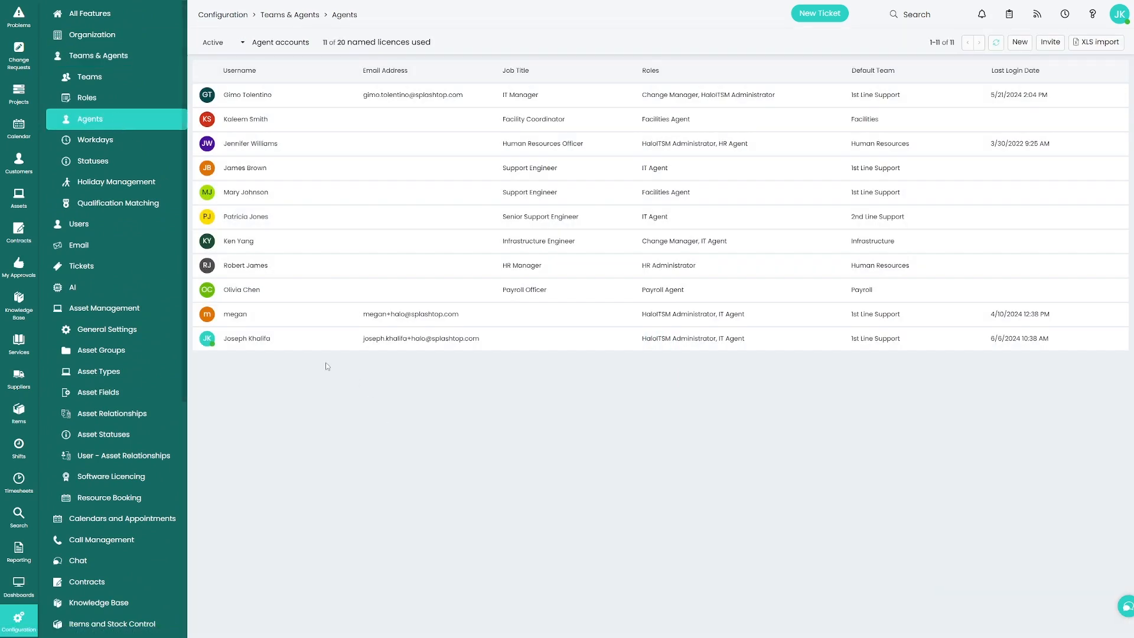
pyautogui.click(281, 339)
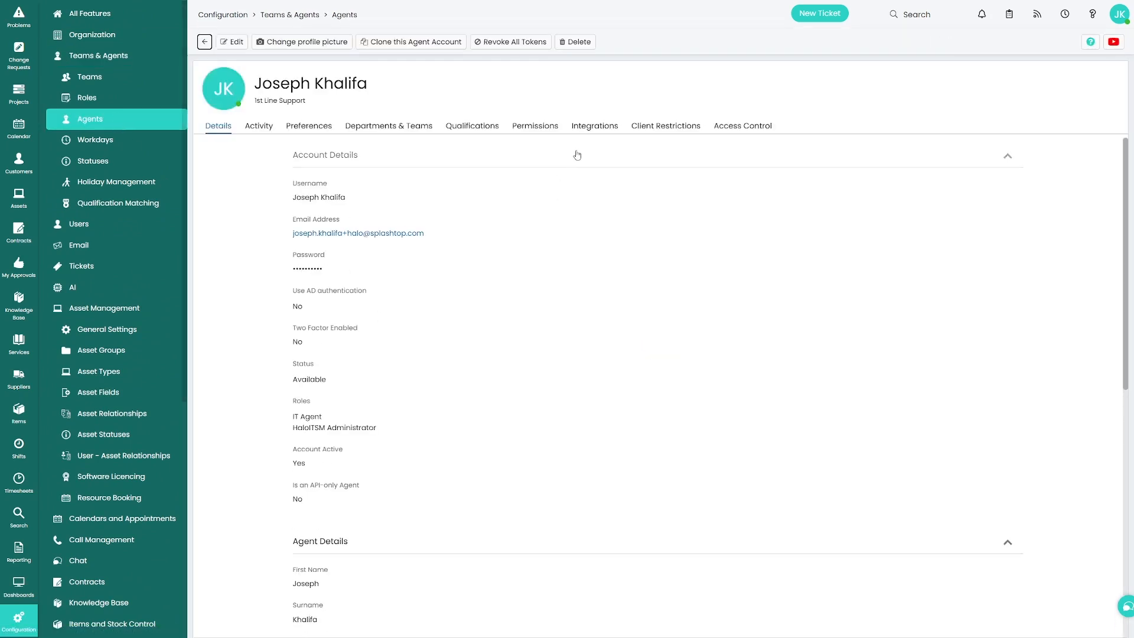
pyautogui.click(603, 127)
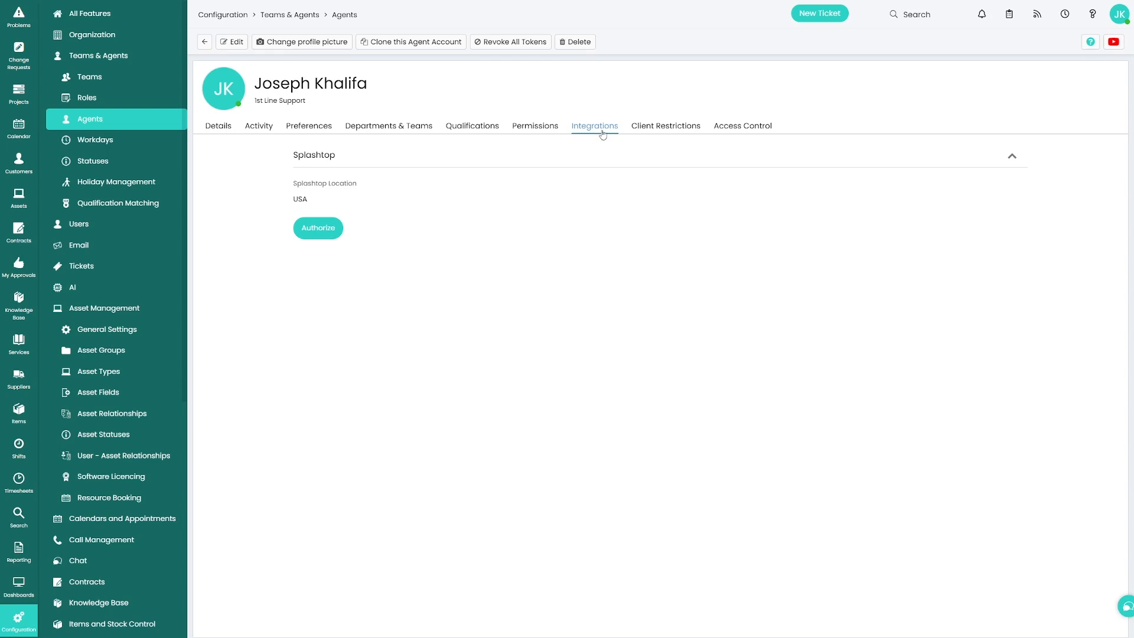
# Authorize the Splashtop integration for this agent and accept the requested permissions.
pyautogui.click(331, 233)
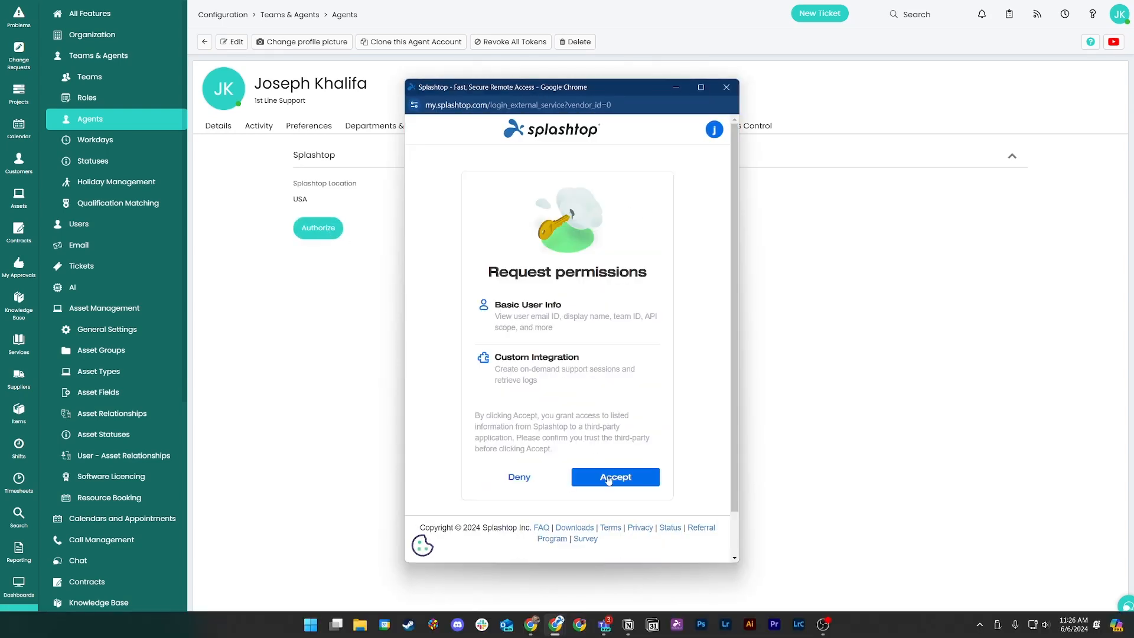
pyautogui.click(609, 478)
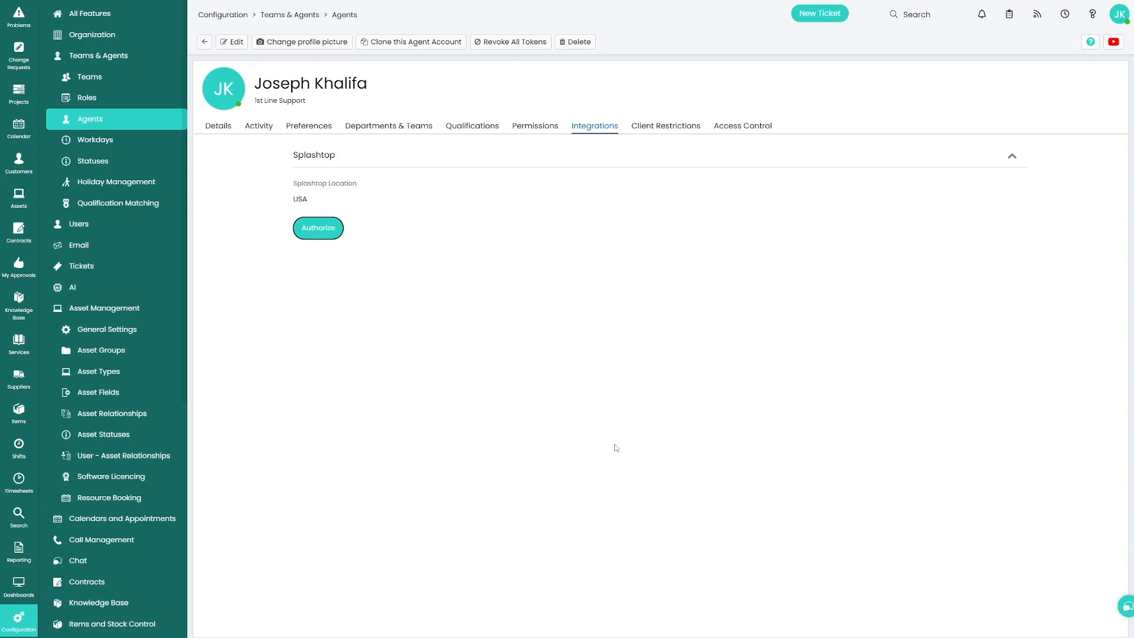
pyautogui.click(519, 405)
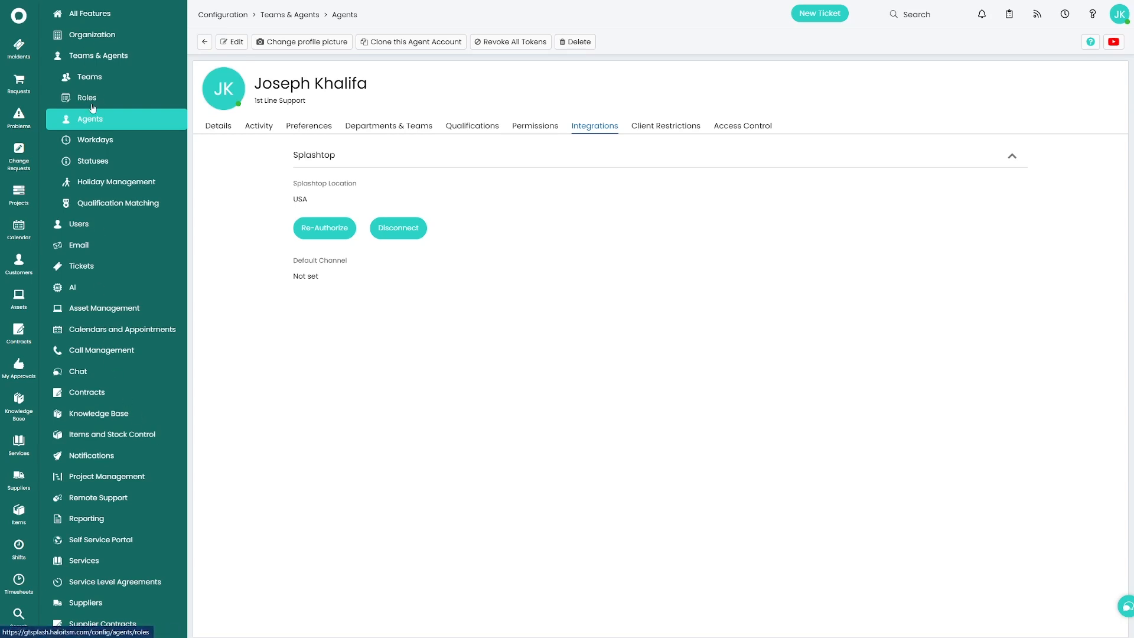
# Set the Send Remote Session Invitation default of the Service Request ticket type to Send Invite.
pyautogui.click(87, 263)
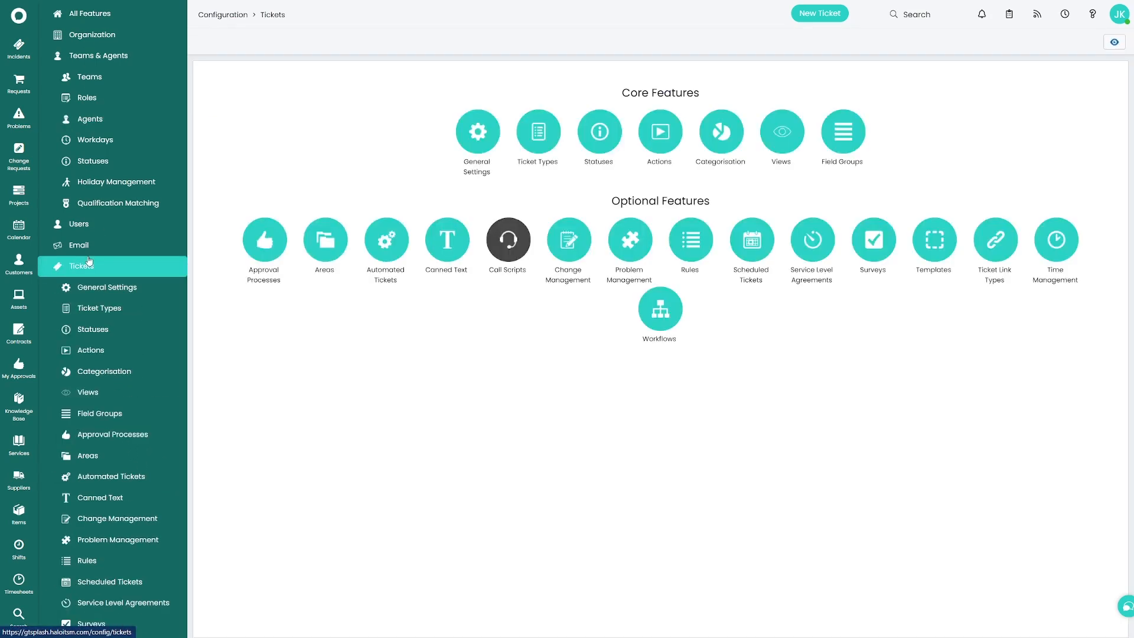
pyautogui.click(101, 309)
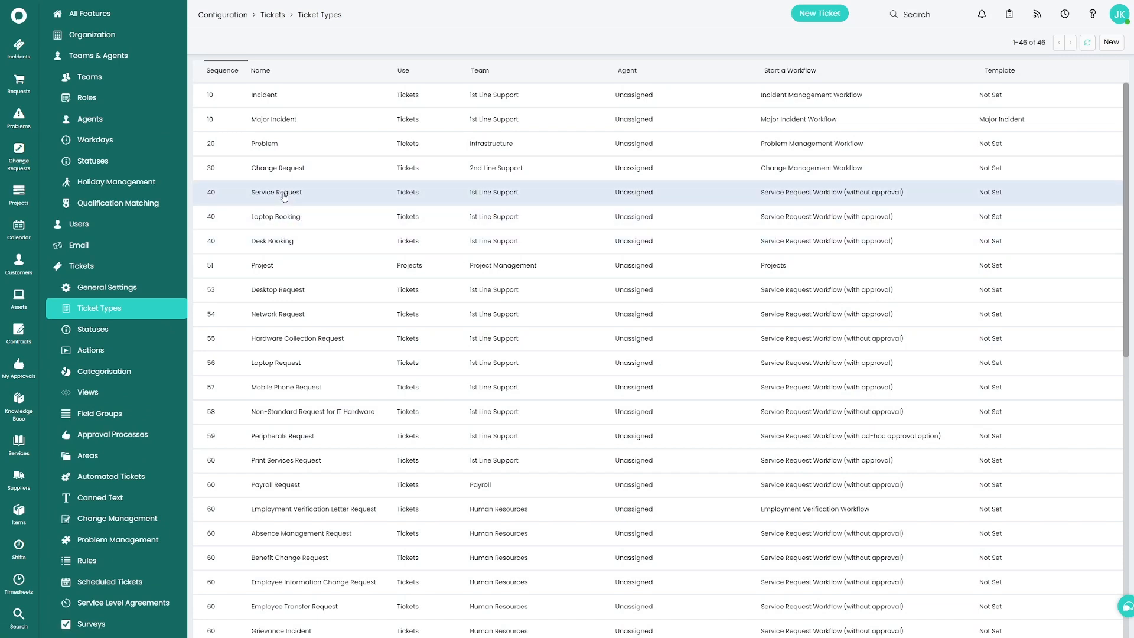
pyautogui.click(284, 197)
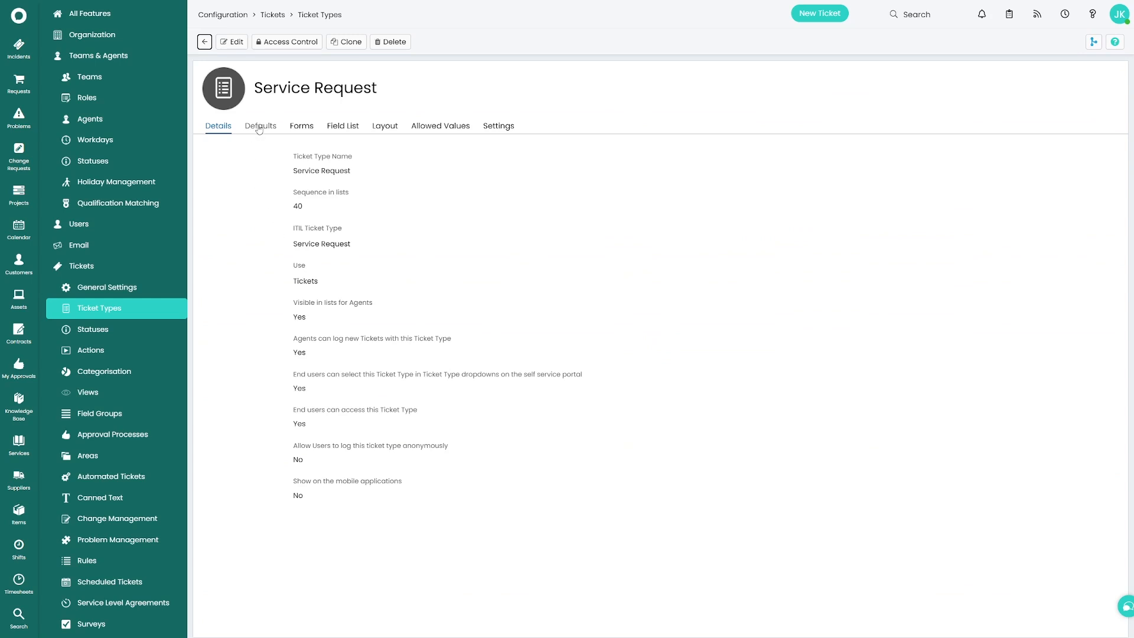
pyautogui.click(259, 129)
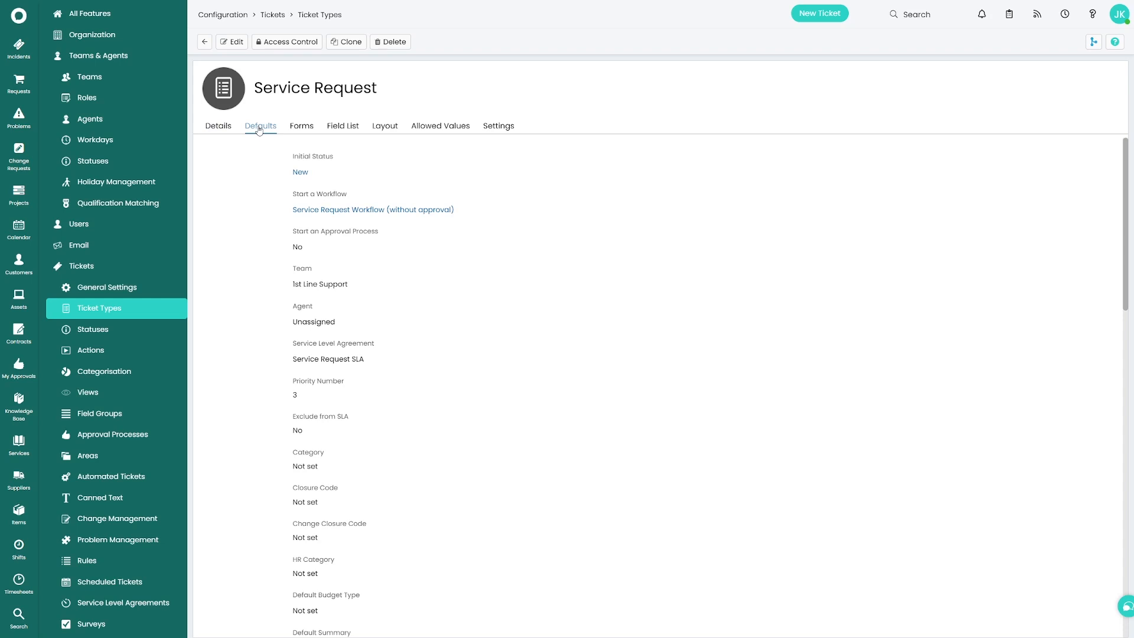
pyautogui.click(232, 41)
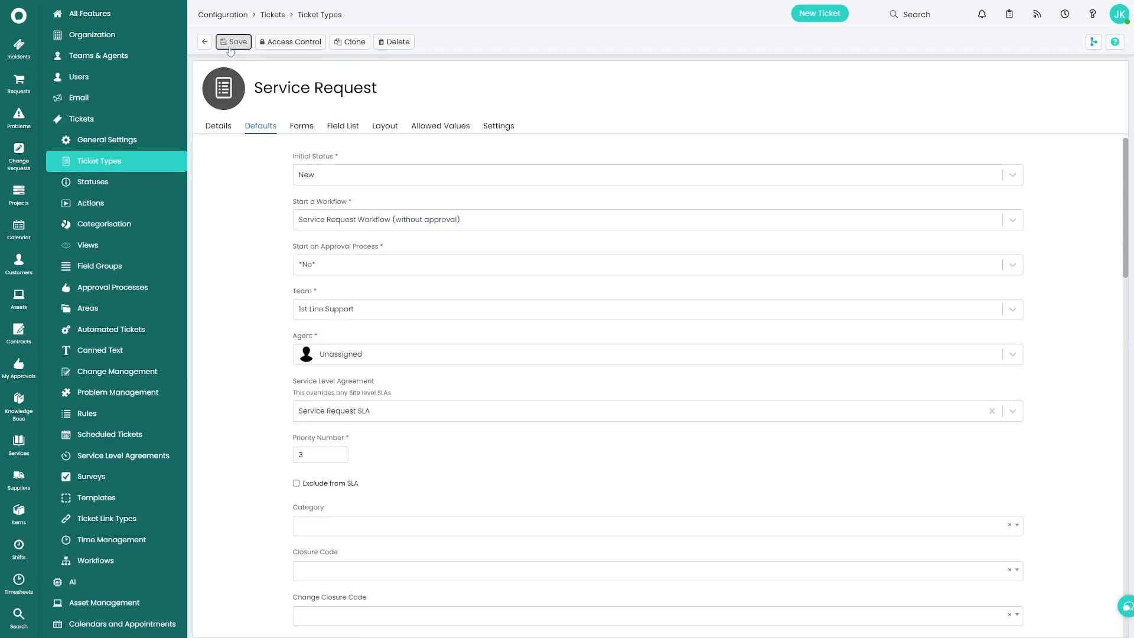
pyautogui.scroll(-15, 480, 319)
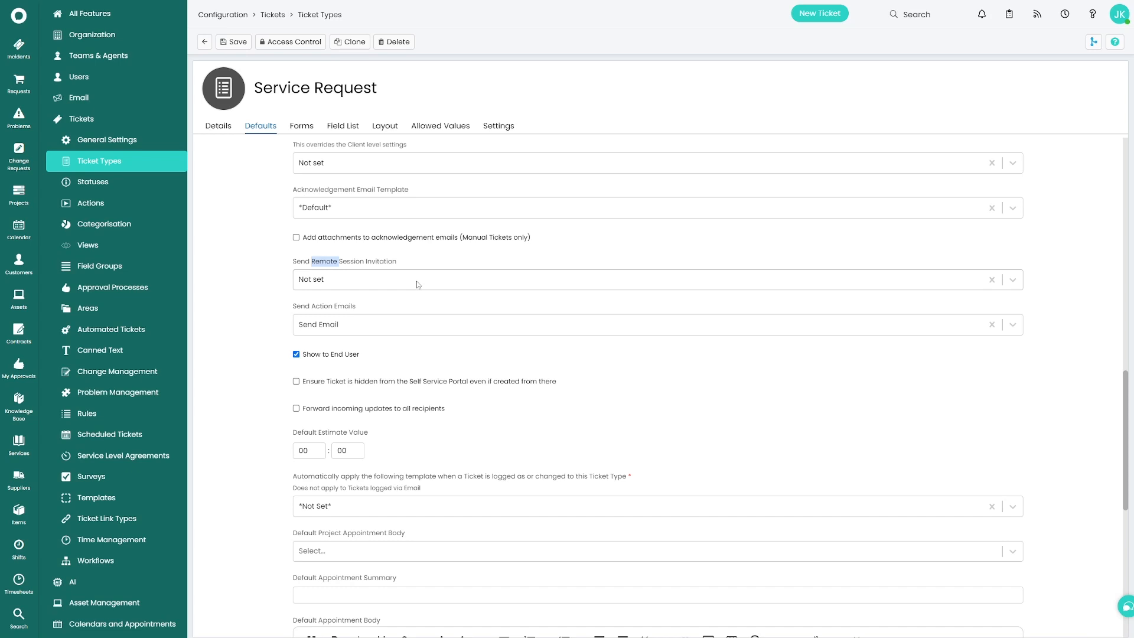
pyautogui.click(417, 284)
pyautogui.click(405, 315)
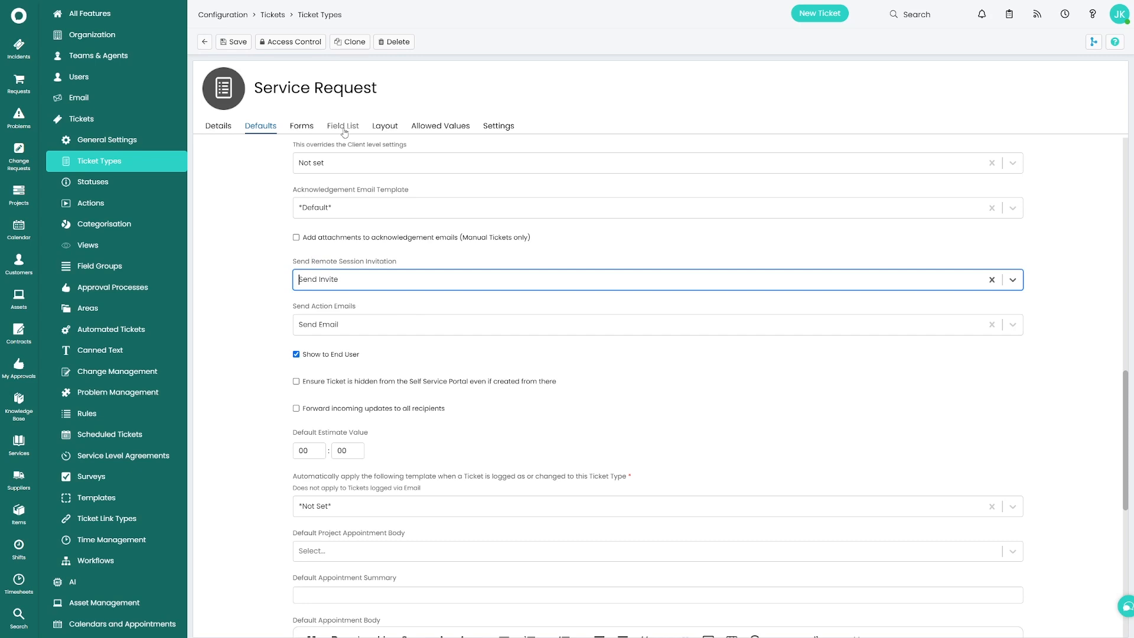
# Add the Remote Session Technician/Channel and Send Remote Session Invitation fields to the Service Request field list and save the ticket type.
pyautogui.click(345, 127)
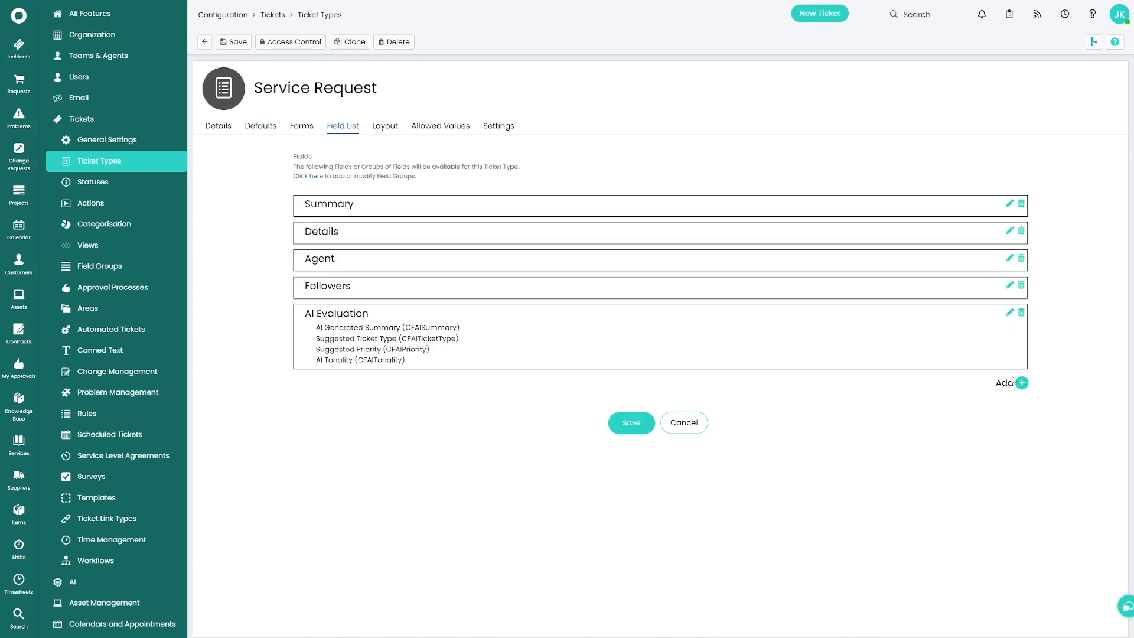
pyautogui.click(1021, 383)
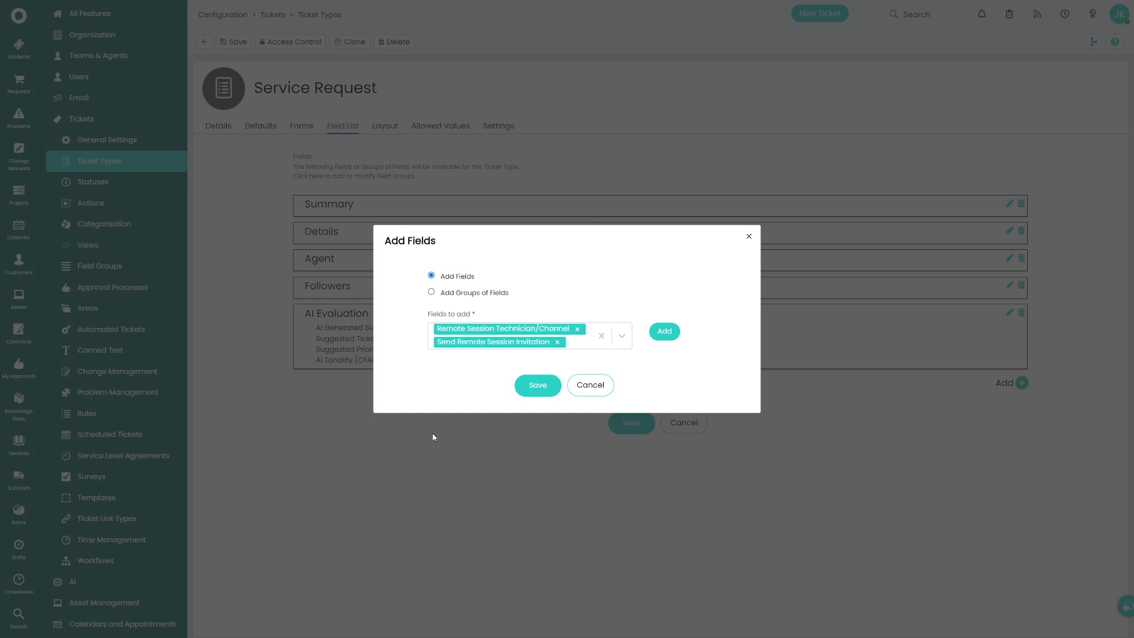
pyautogui.click(552, 391)
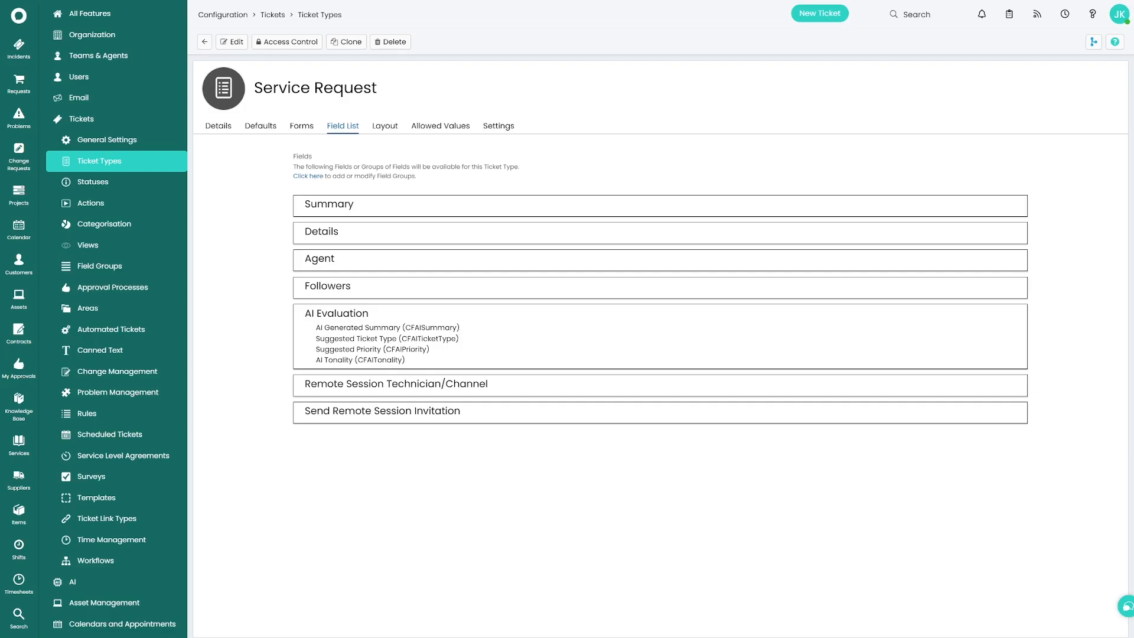
# Start a new Service Request ticket and choose Private as its Splashtop channel.
pyautogui.click(819, 13)
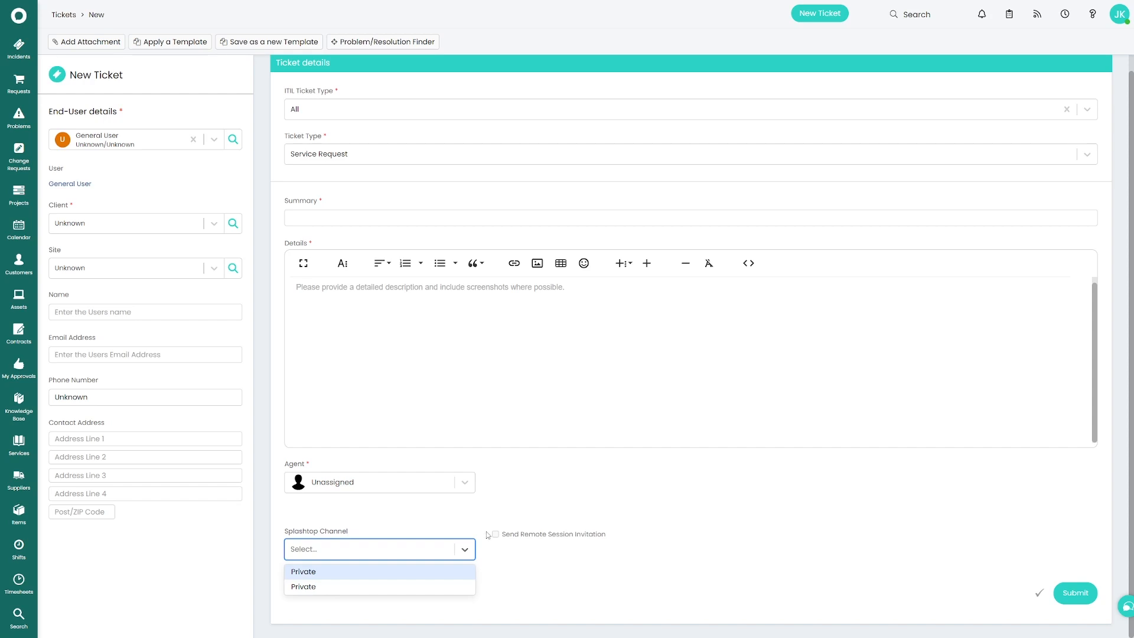
pyautogui.click(403, 573)
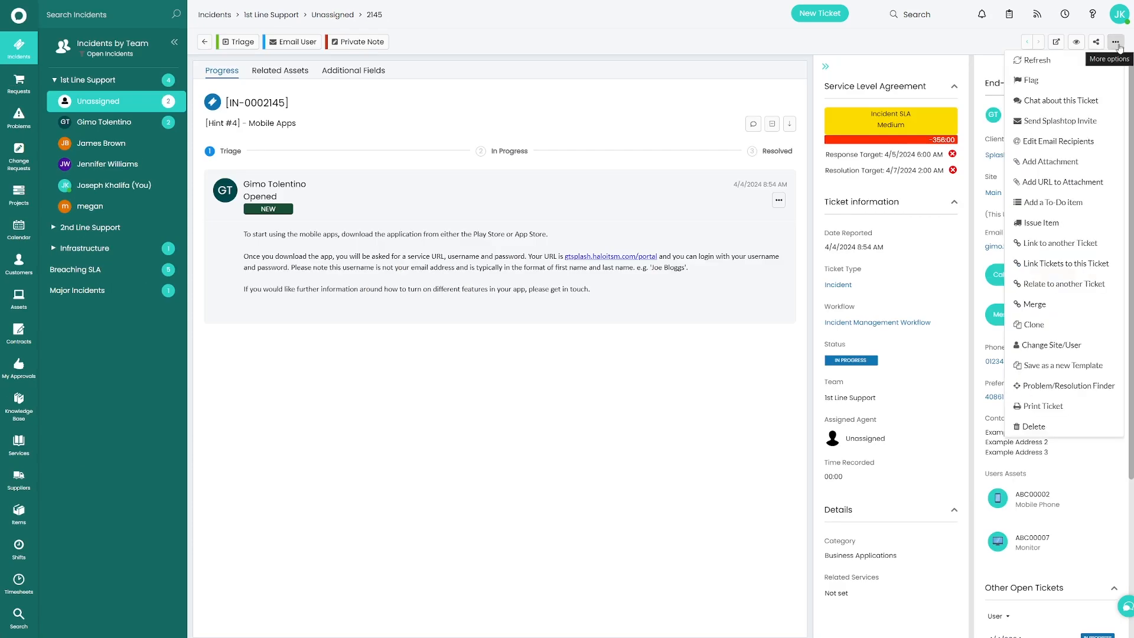
# Open a Splashtop invite from the unassigned Mobile Apps incident and set its Splashtop channel to Private.
pyautogui.click(1085, 122)
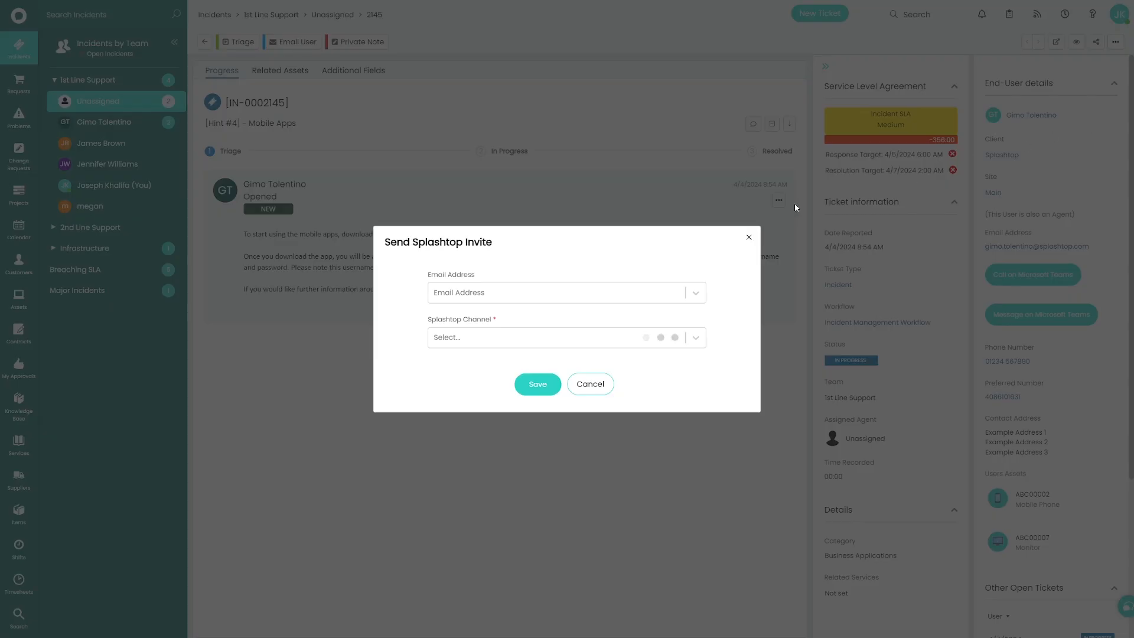
pyautogui.click(492, 302)
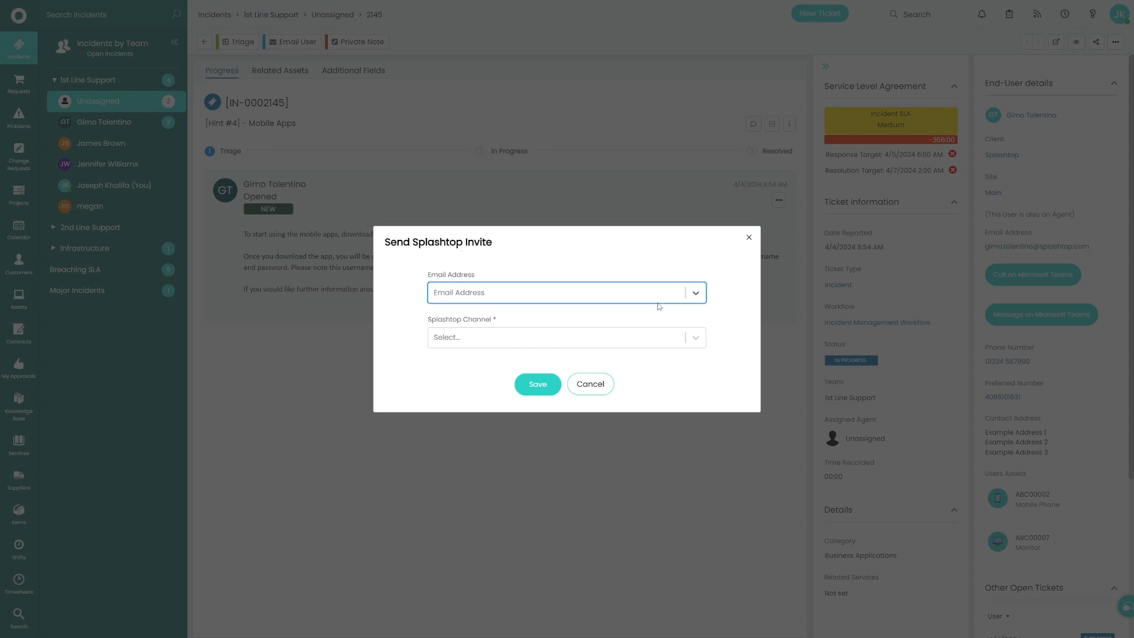
pyautogui.click(660, 339)
pyautogui.click(563, 358)
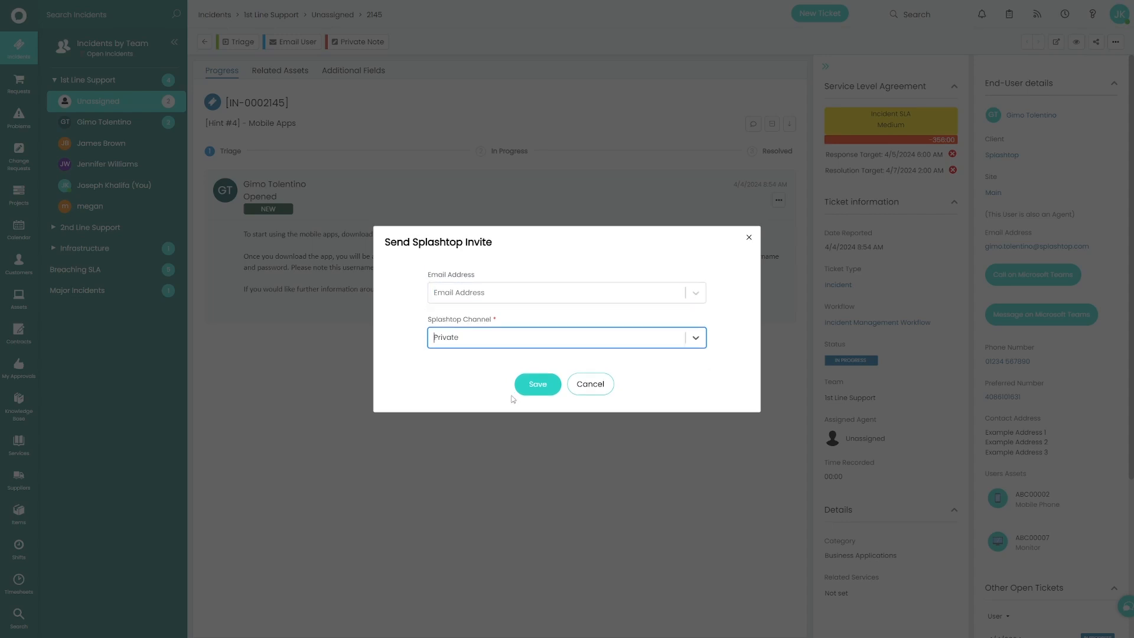